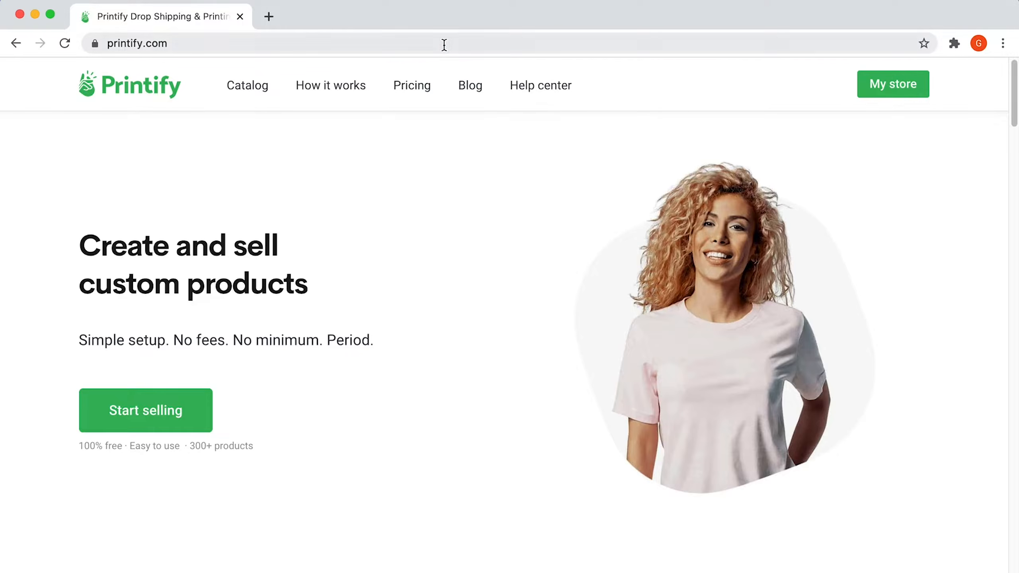
Step: Open photopea.com in the browser
click(444, 44)
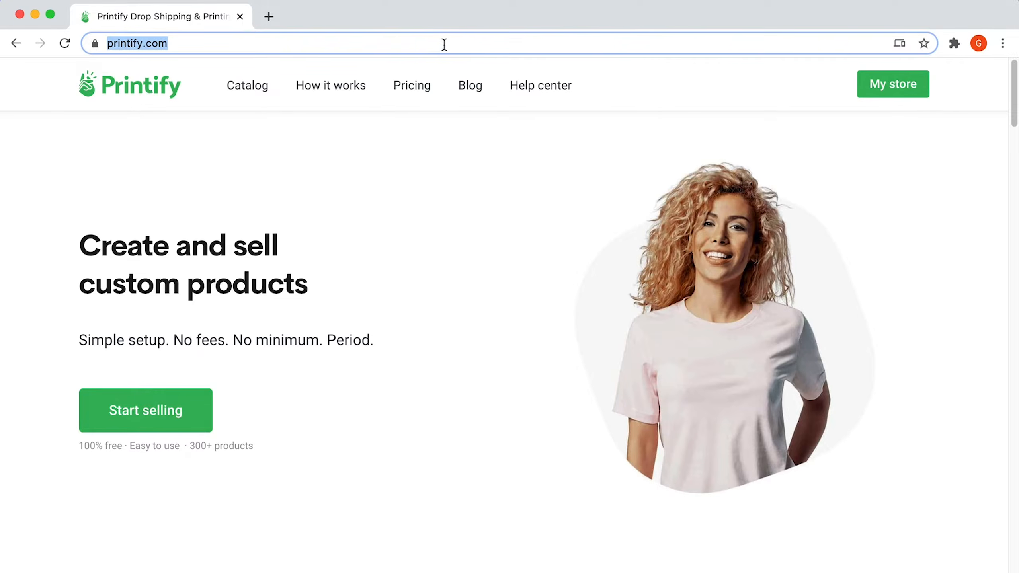
text(photopea.com)
key(Return)
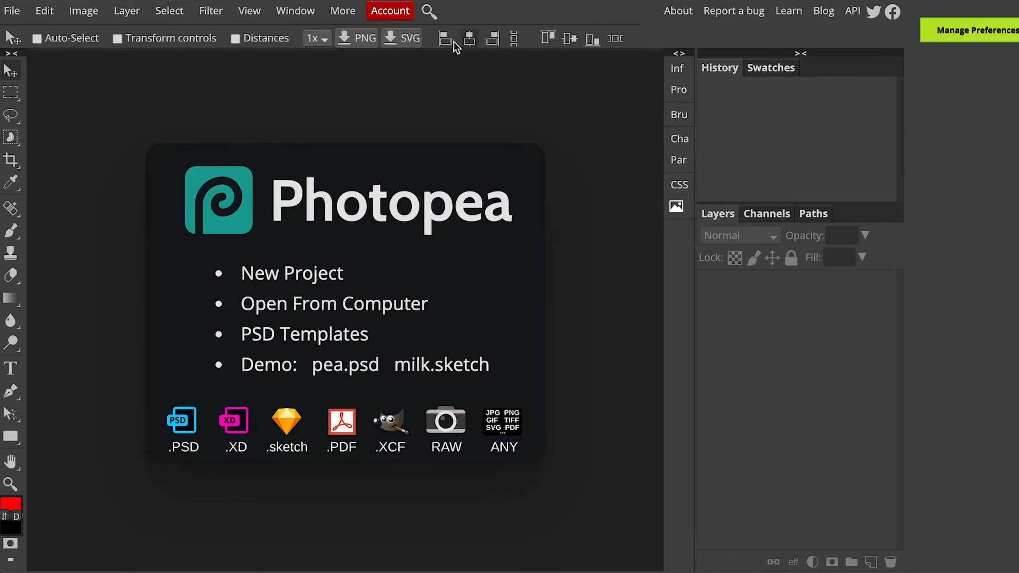
click(169, 11)
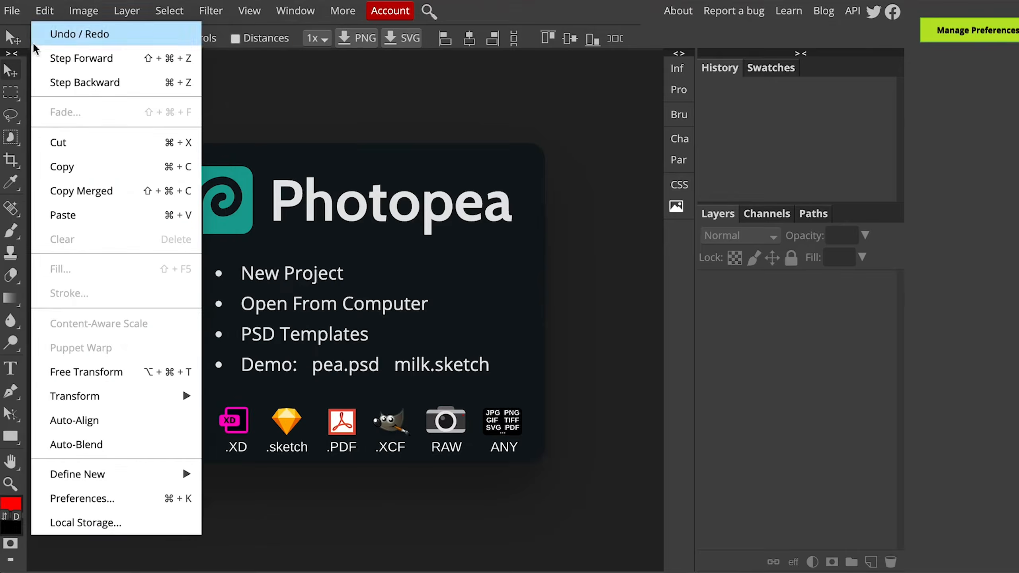
click(11, 160)
click(11, 207)
click(10, 393)
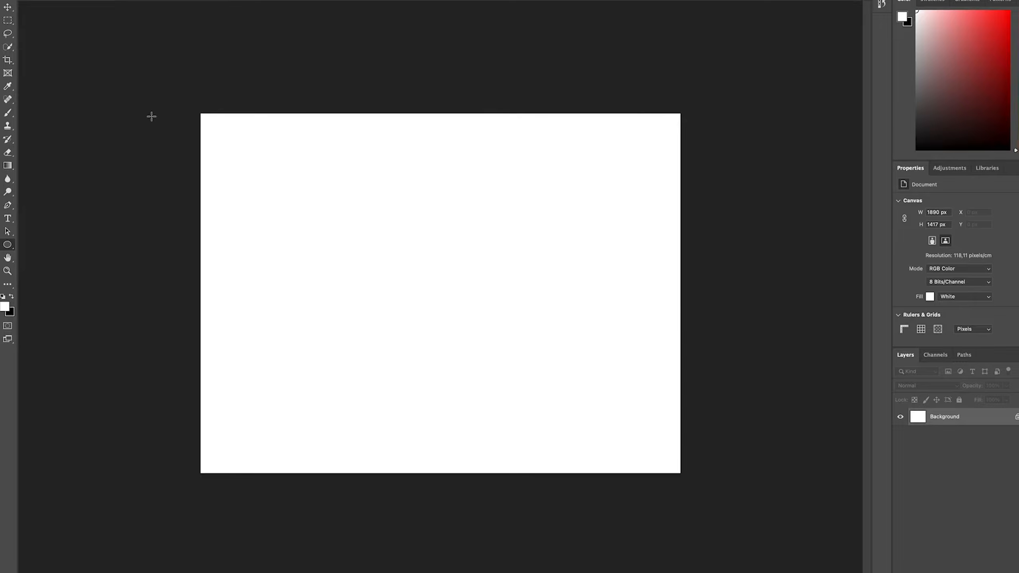
Step: In Photoshop, draw an ellipse across the middle of the blank white canvas and shift its position slightly
click(15, 298)
drag(294, 180, 639, 414)
click(8, 6)
drag(431, 307, 468, 318)
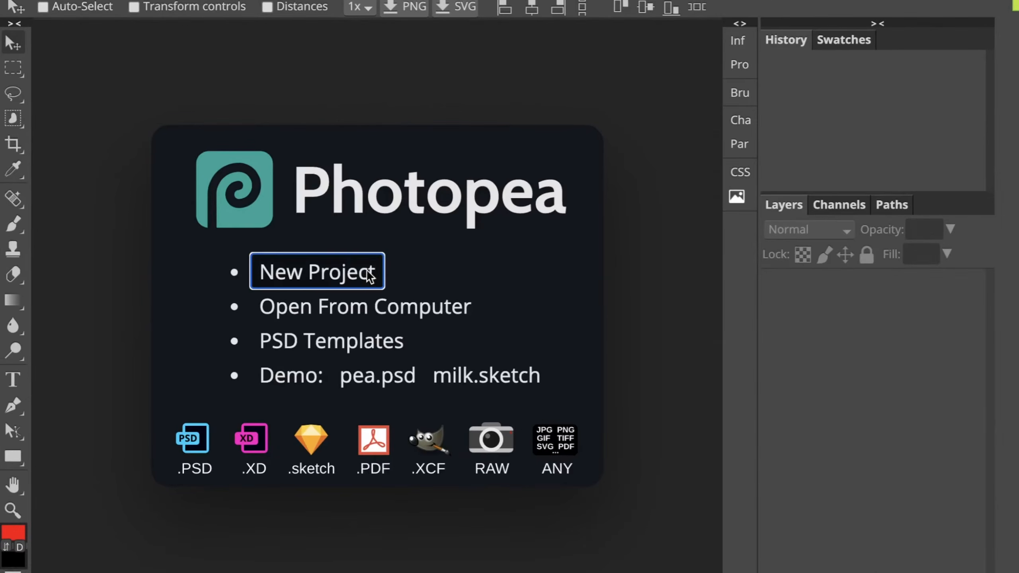
Step: Create a new Photopea project named "Your Brand" at 1280 x 720 px with a transparent background
click(368, 275)
text(Your Brand)
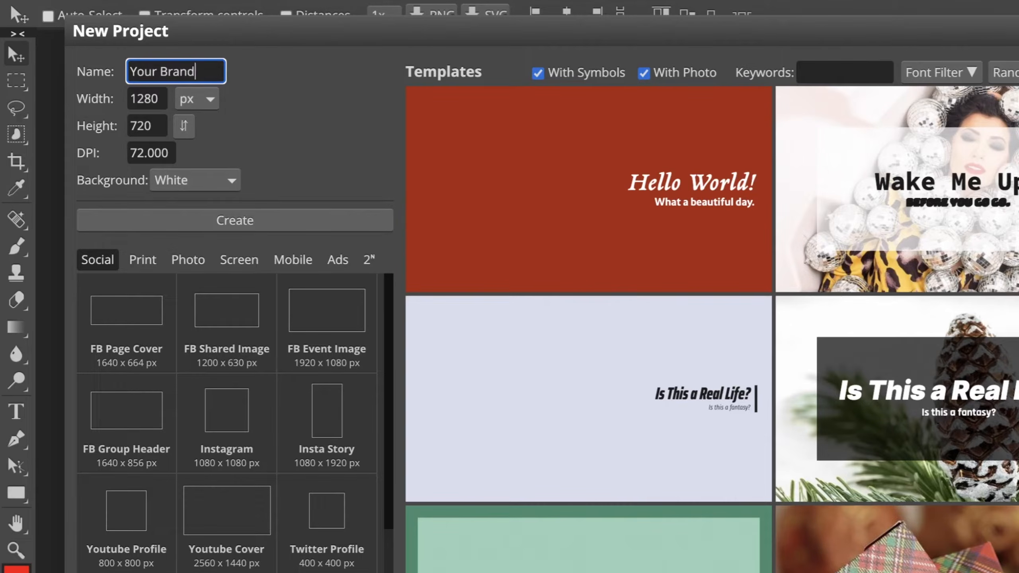
click(160, 99)
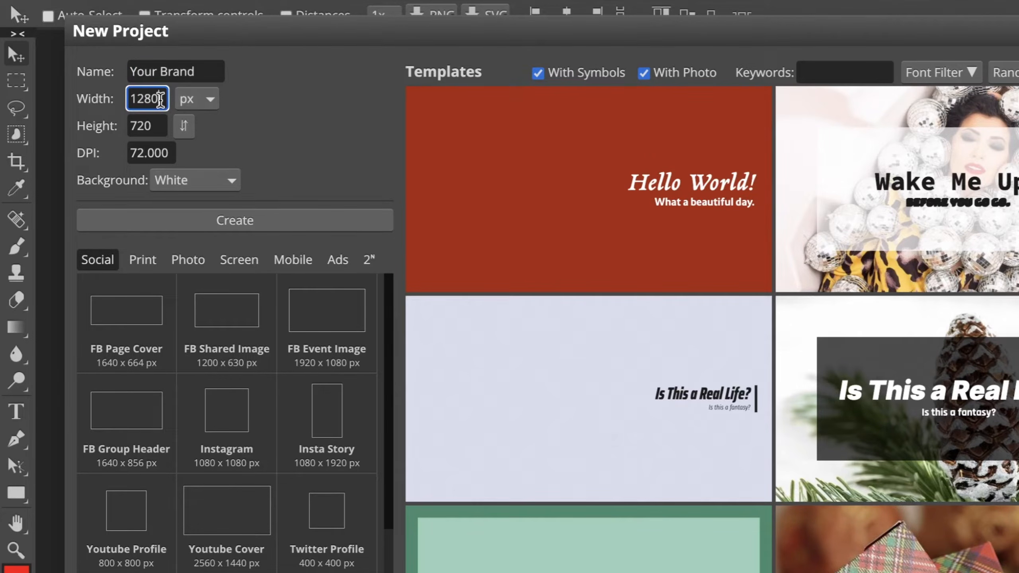
click(208, 179)
click(214, 200)
click(280, 223)
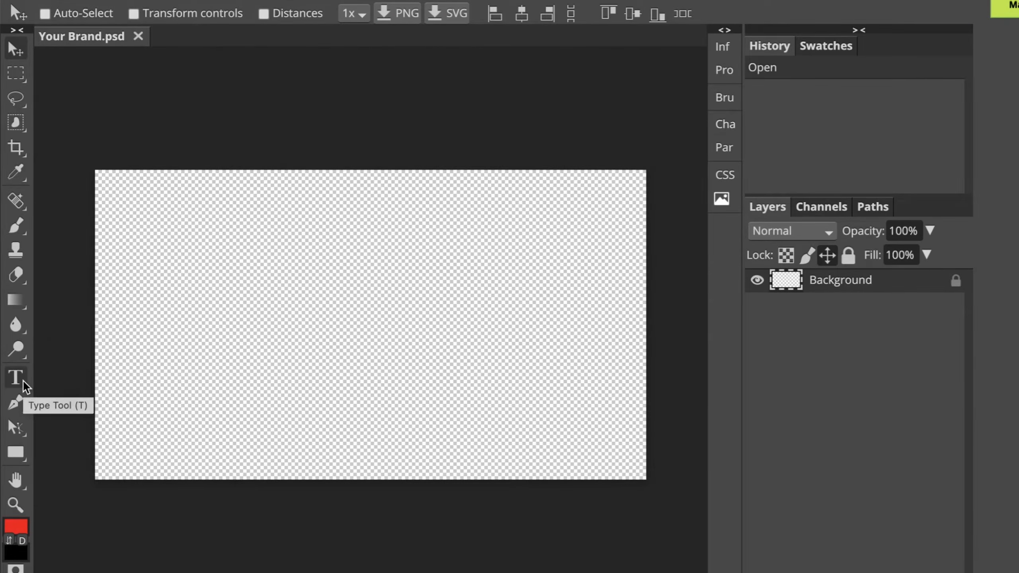
Step: Add a text layer reading "Your Brand" near the middle of the canvas
click(22, 380)
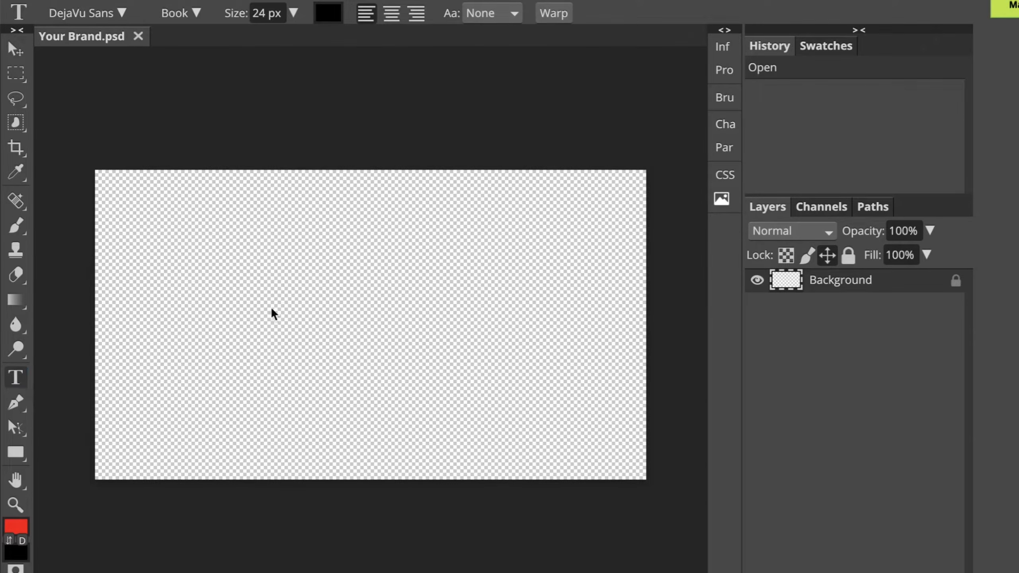
click(357, 321)
text(Your Brand)
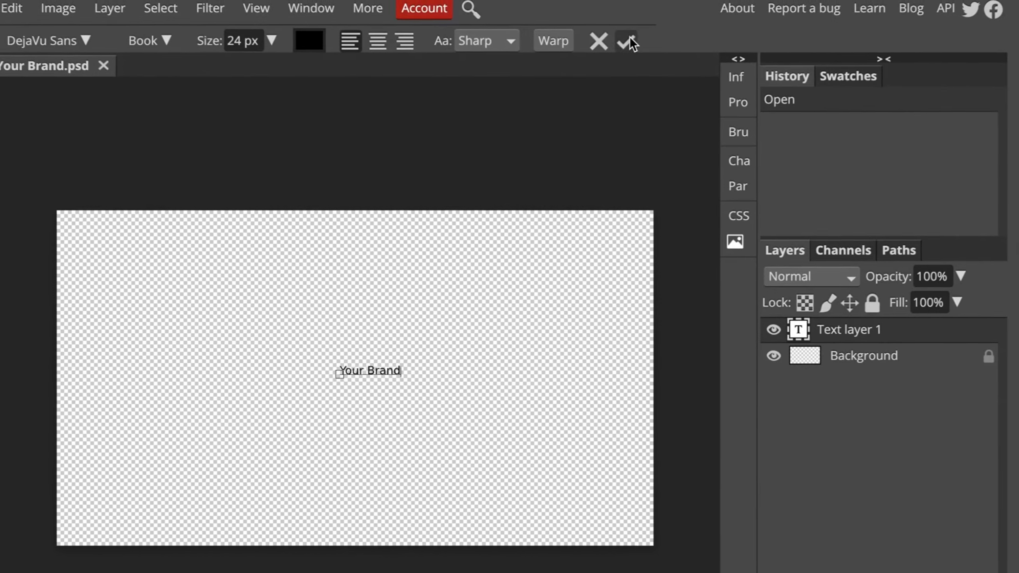
click(621, 12)
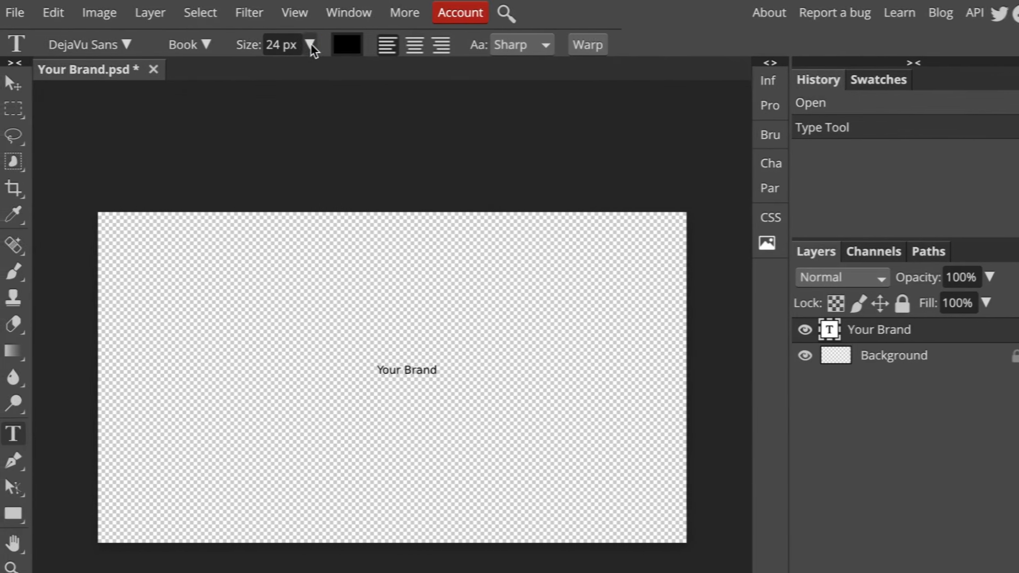
Step: Enlarge the text to 150 px and break it into two lines, with "Your" above "Brand"
click(275, 44)
drag(282, 73, 325, 71)
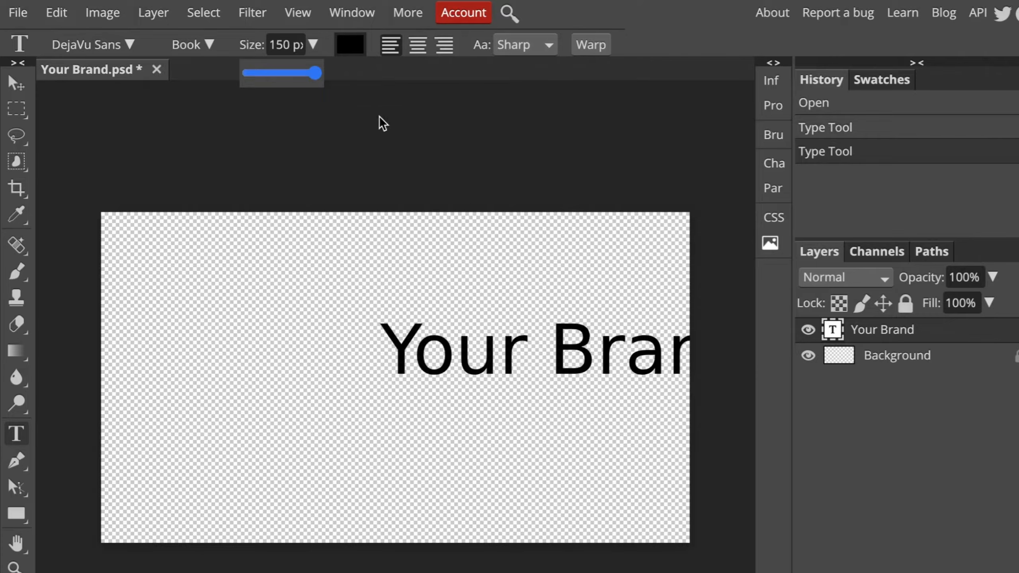
click(560, 341)
key(BackSpace)
key(Return)
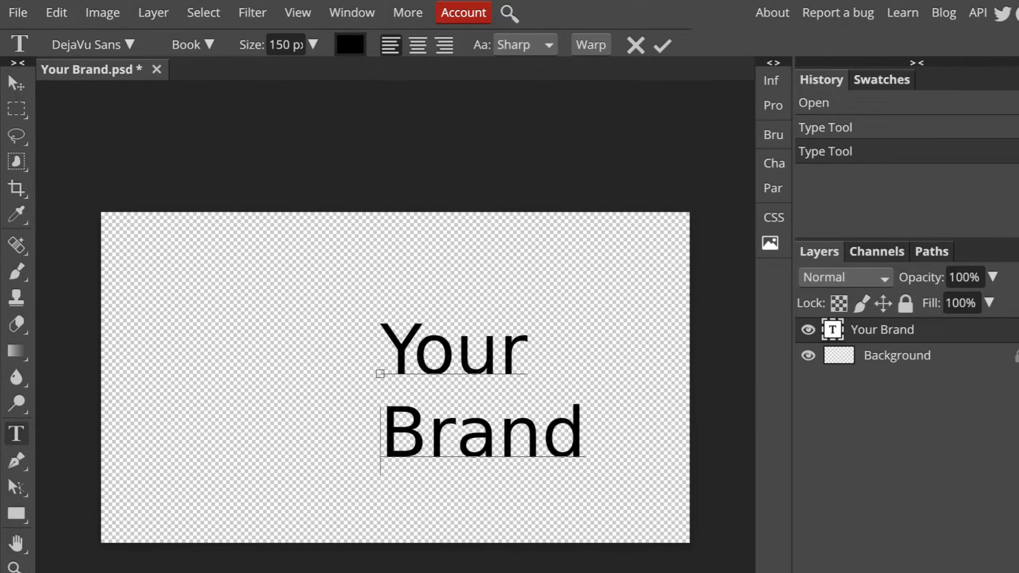
click(662, 45)
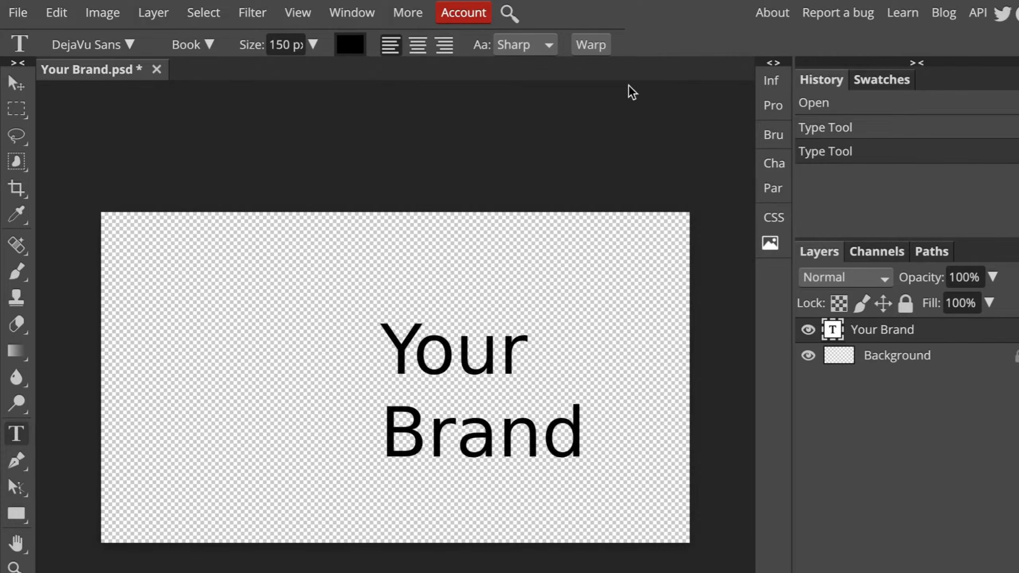
Step: Center-align the two text lines and move the text to the middle of the canvas
click(417, 45)
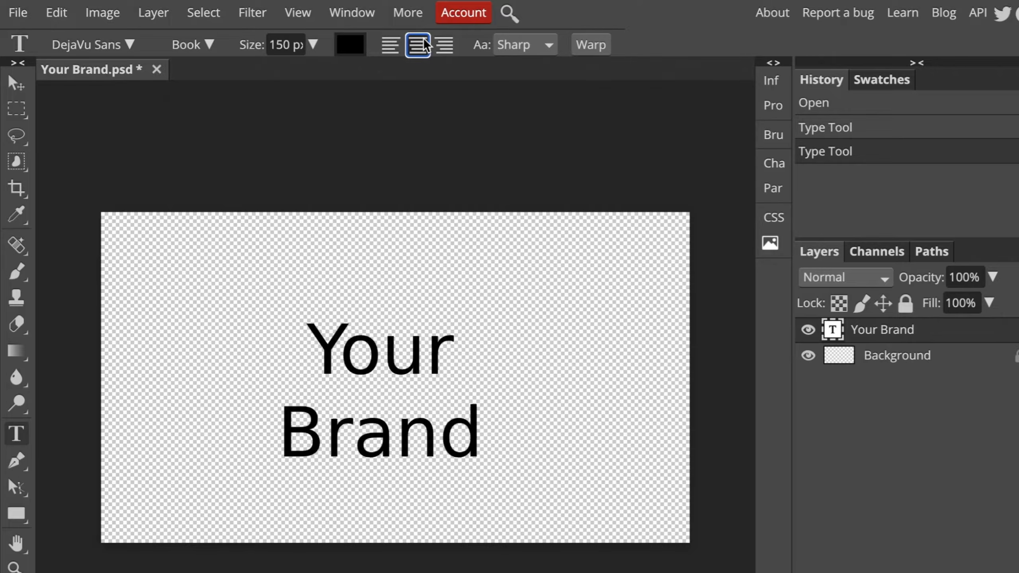
key(v)
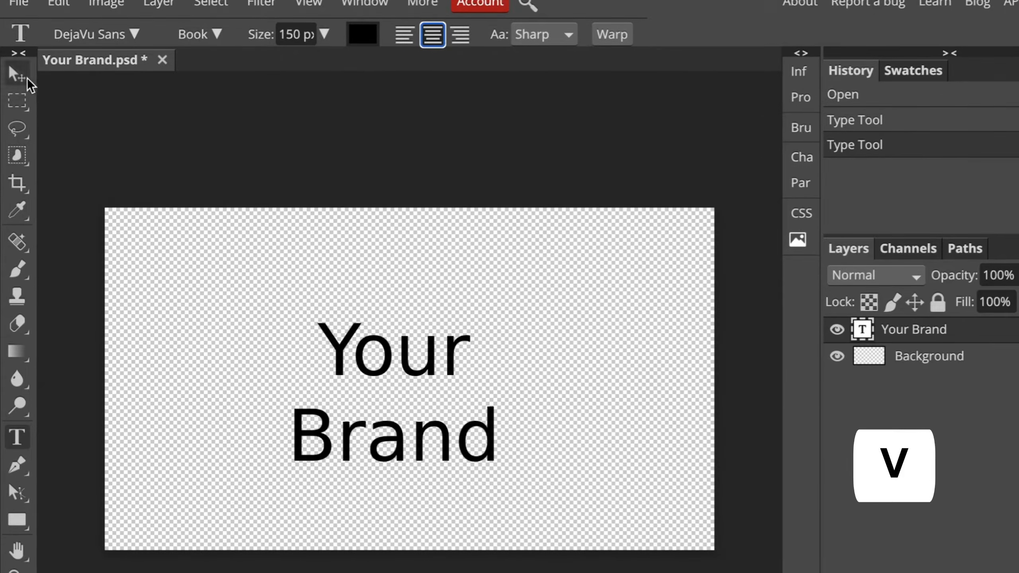
click(16, 84)
mouse_move(357, 364)
mouse_down()
mouse_move(381, 324)
mouse_move(312, 345)
mouse_move(346, 364)
mouse_move(372, 360)
mouse_up()
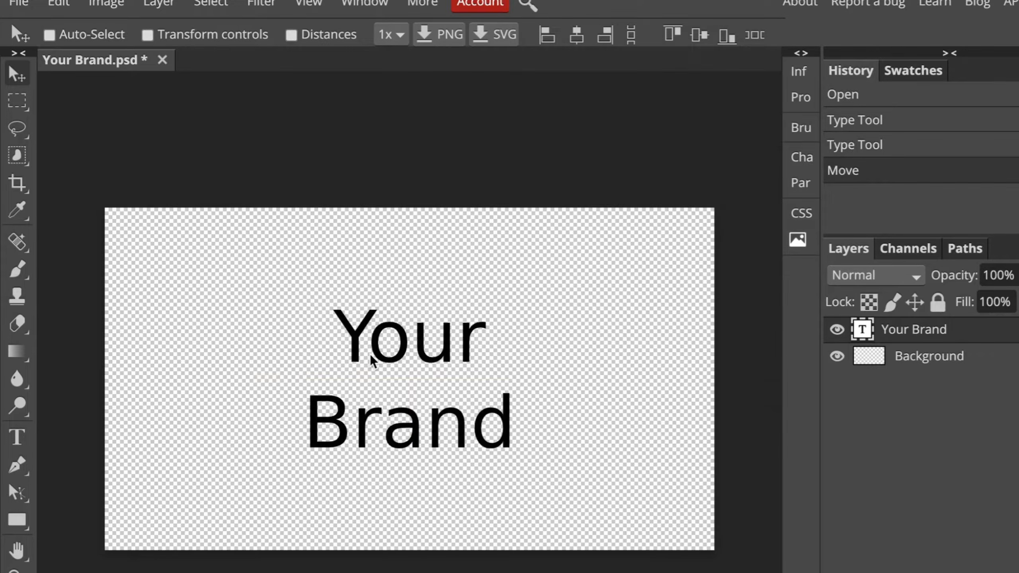
key(super+z)
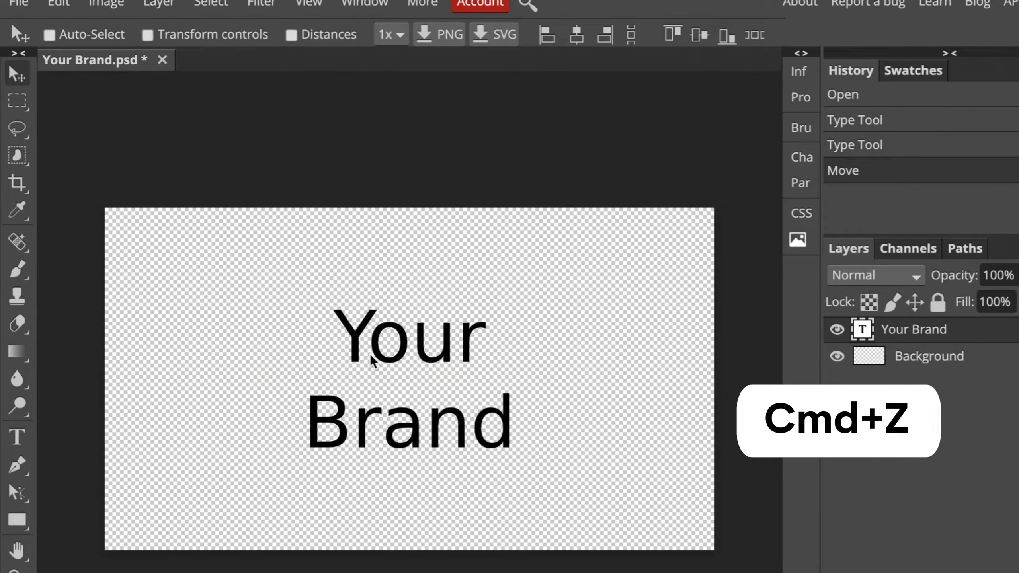
key(ctrl+z)
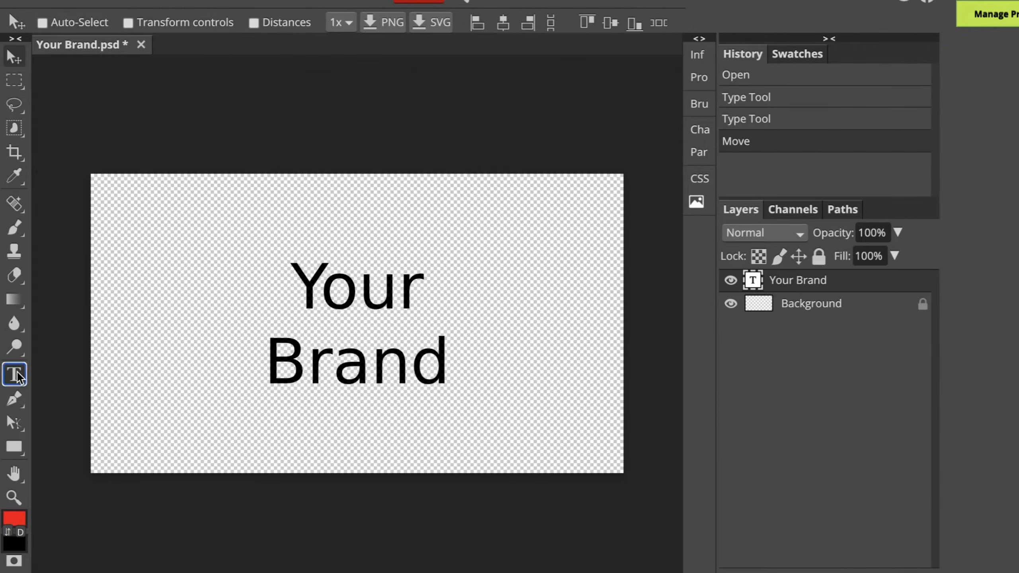
Step: Change the font of the "Your Brand" text to Poppins in the Bold style
click(14, 374)
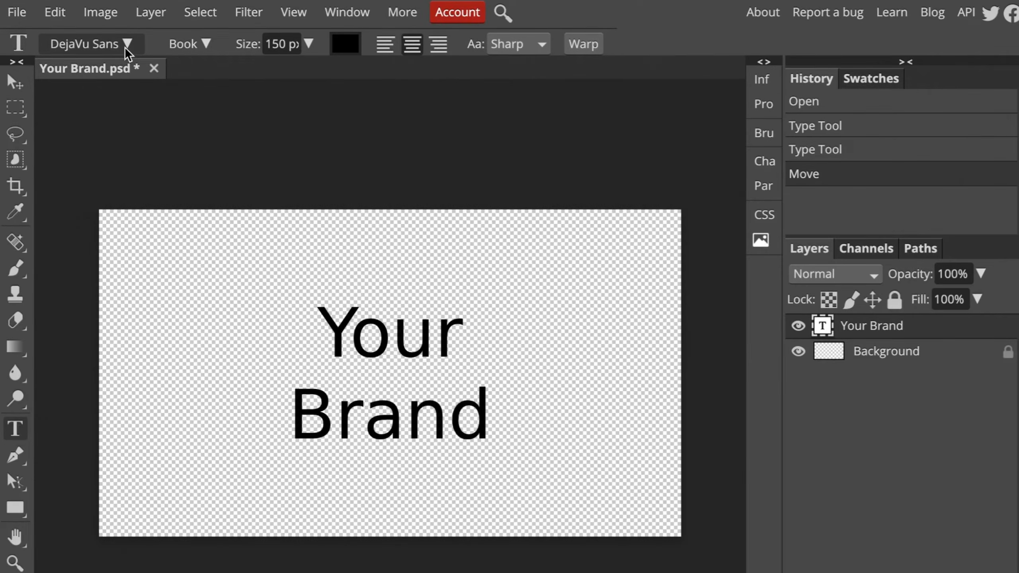
click(125, 43)
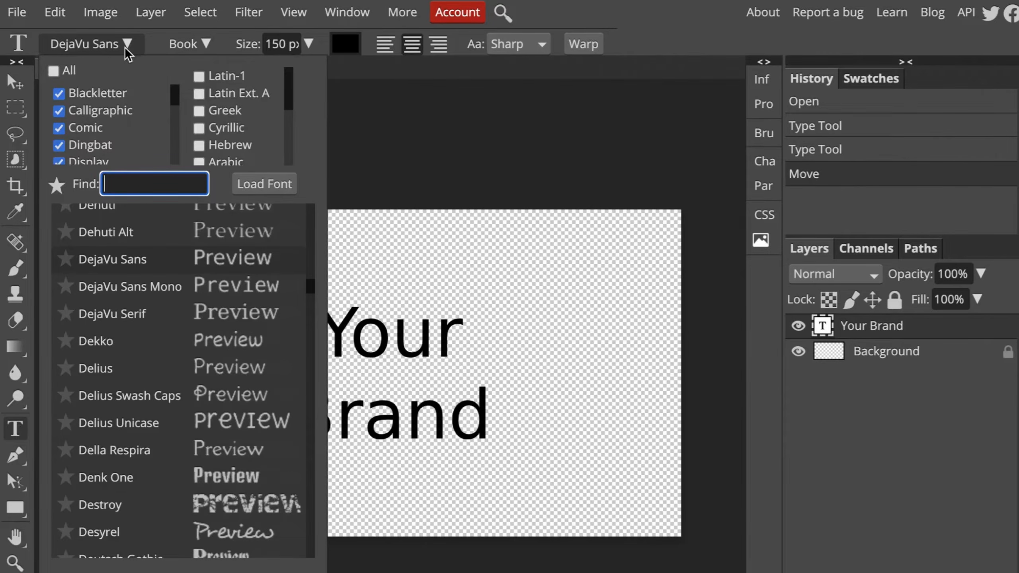
scroll(189, 329, down, 5)
scroll(189, 329, down, 9)
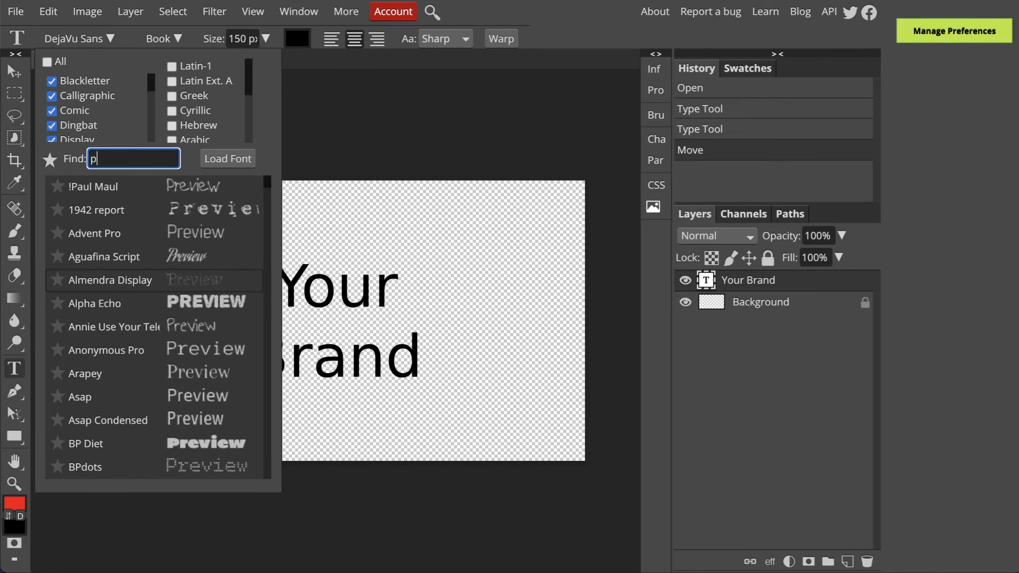
text(op)
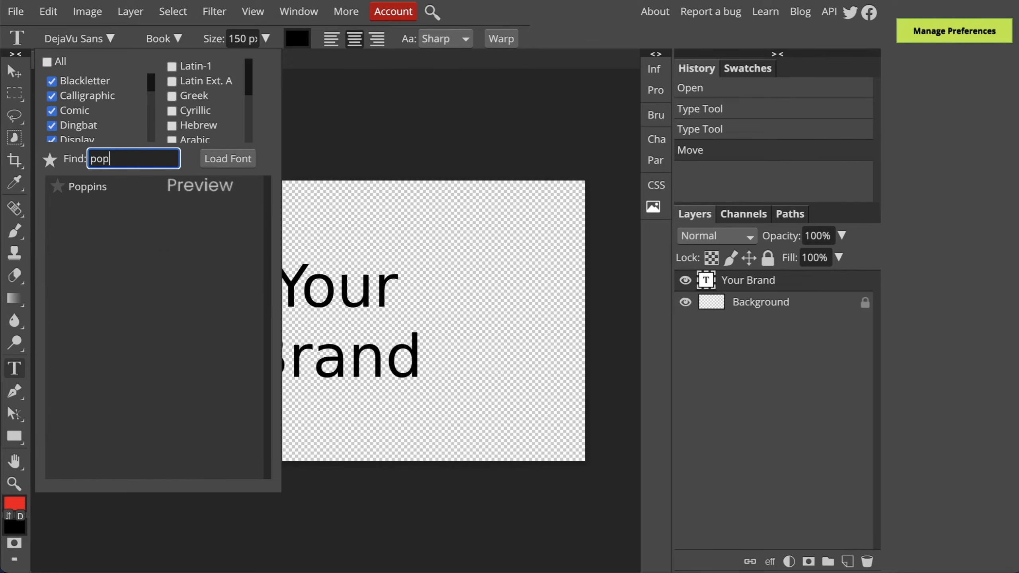
click(154, 186)
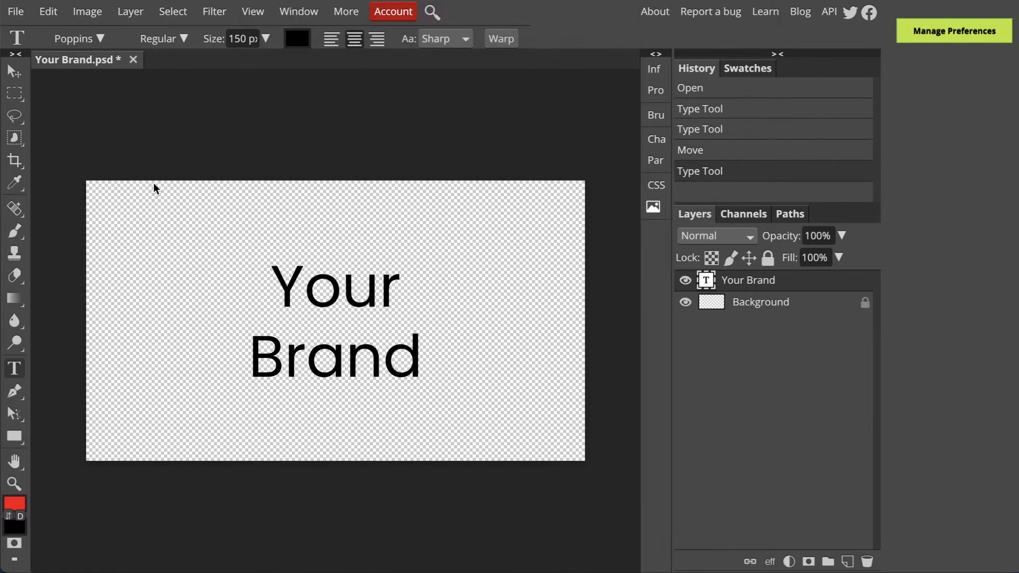
click(176, 37)
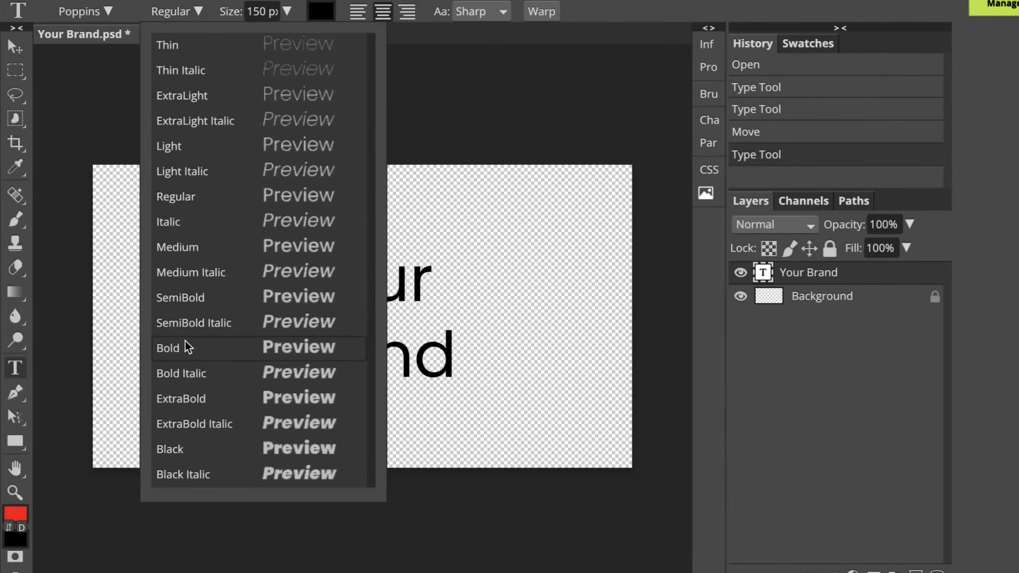
click(185, 373)
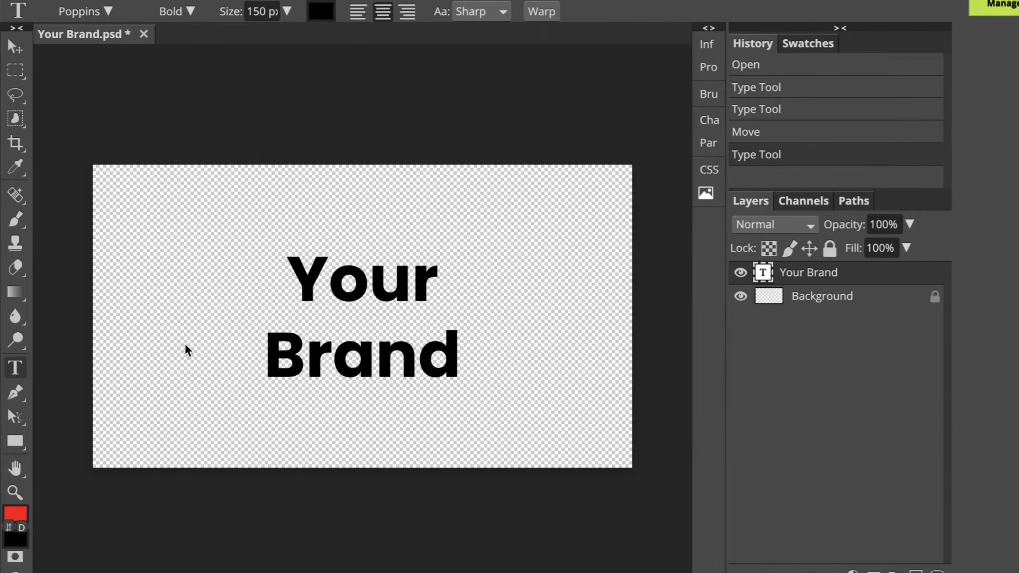
Step: Open the character settings and set the text's tracking to -50%
click(325, 12)
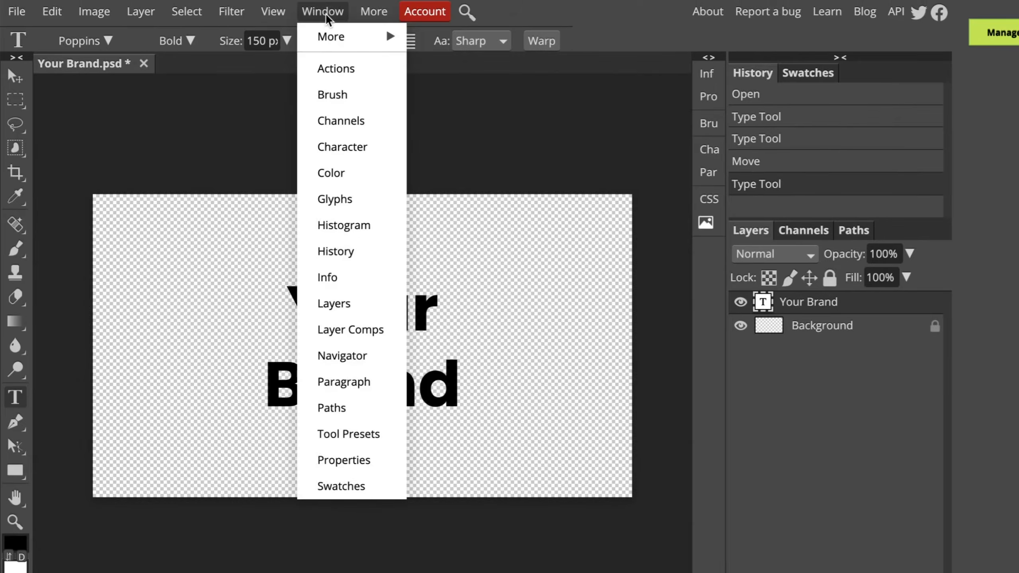
click(366, 145)
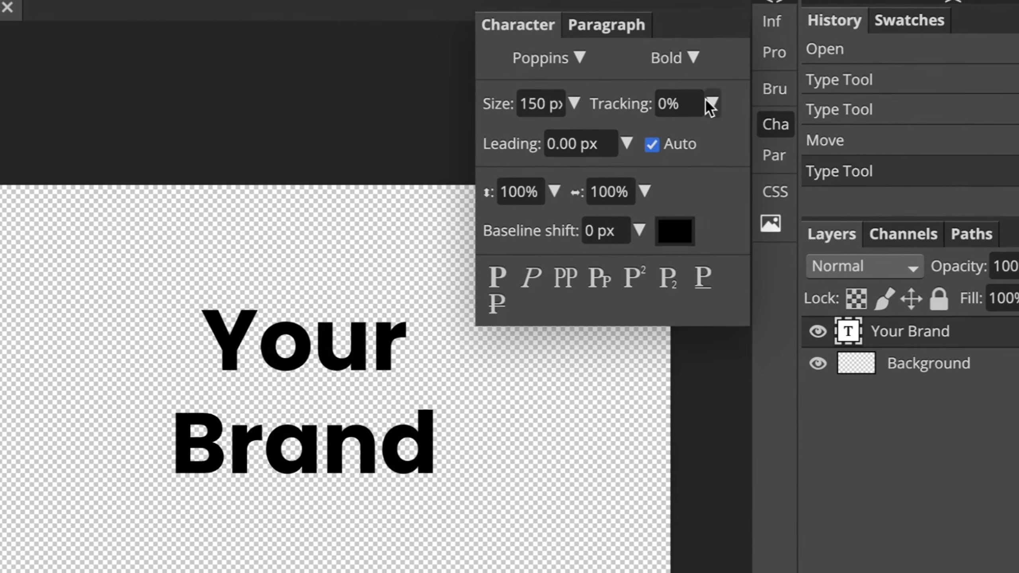
click(706, 102)
drag(645, 132, 655, 135)
Step: Try a leading of 150 px on the two text lines and settle on 120 px
drag(602, 140, 484, 141)
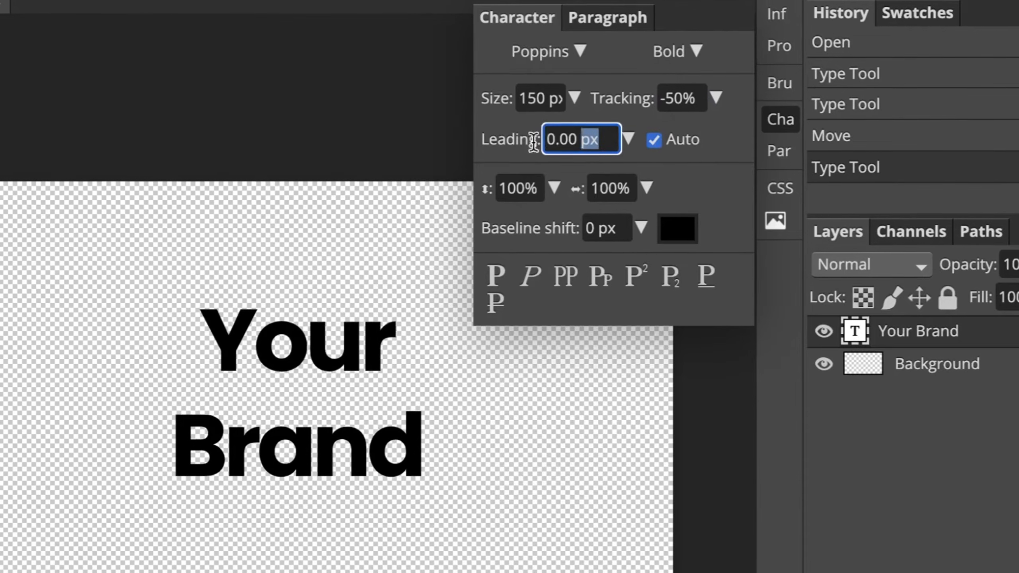
text(150)
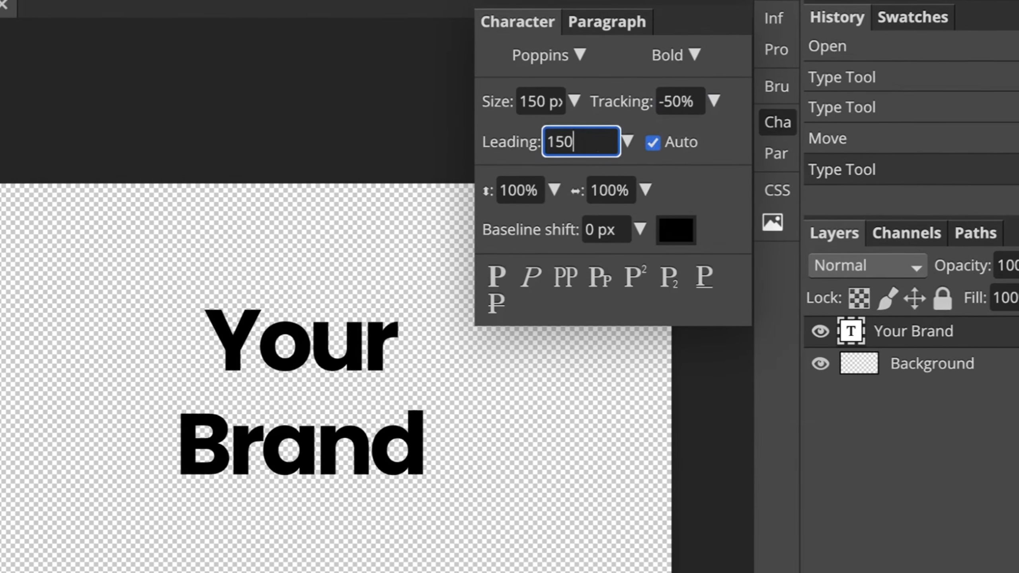
key(Return)
double_click(558, 149)
text(120)
key(Return)
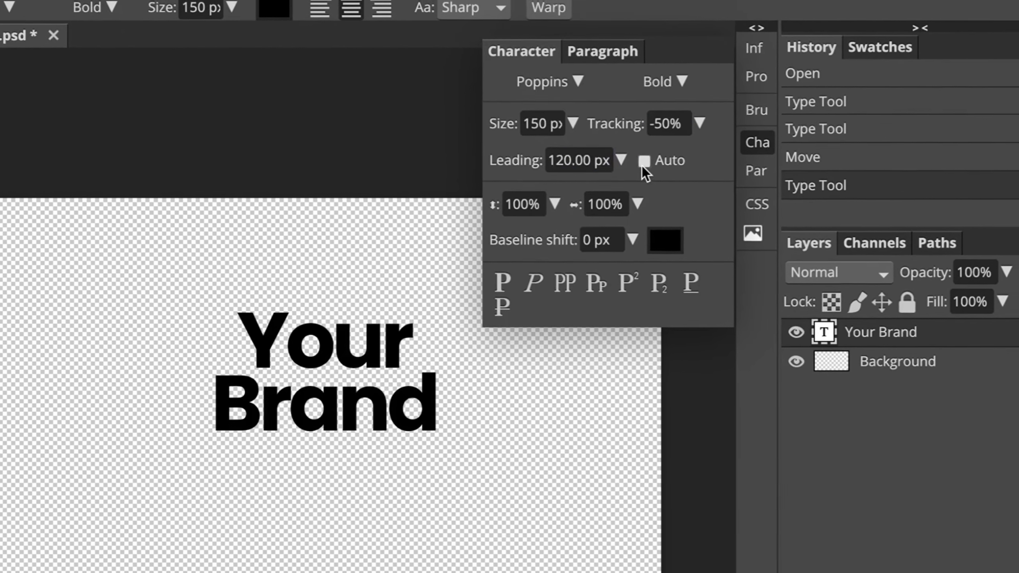
Step: Try a different vertical scale on the text and undo the change
click(555, 204)
drag(521, 239, 529, 241)
key(ctrl+z)
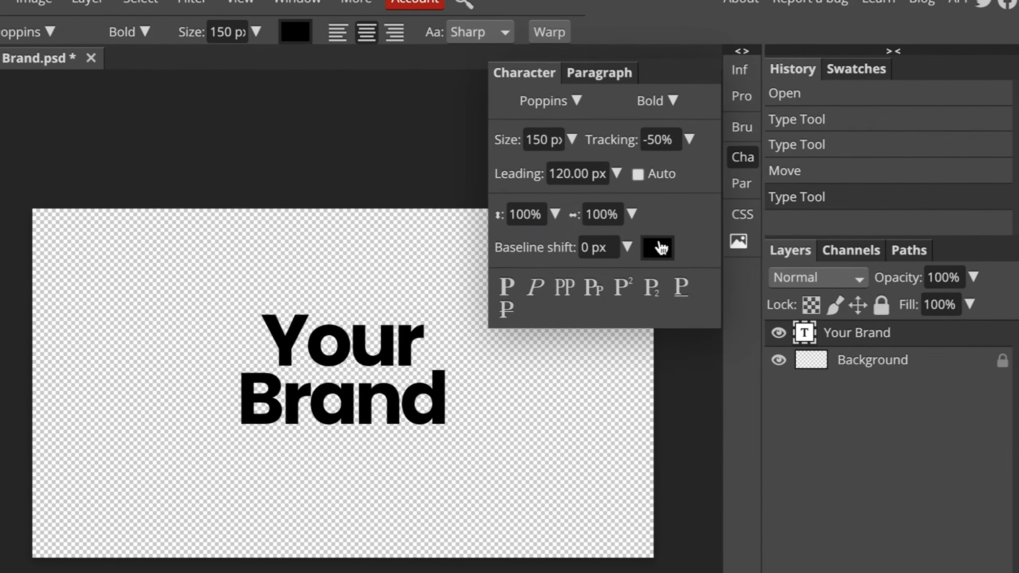
Step: Try another color on the "Your Brand" text and undo the color change
click(660, 248)
click(262, 250)
click(446, 400)
key(ctrl+z)
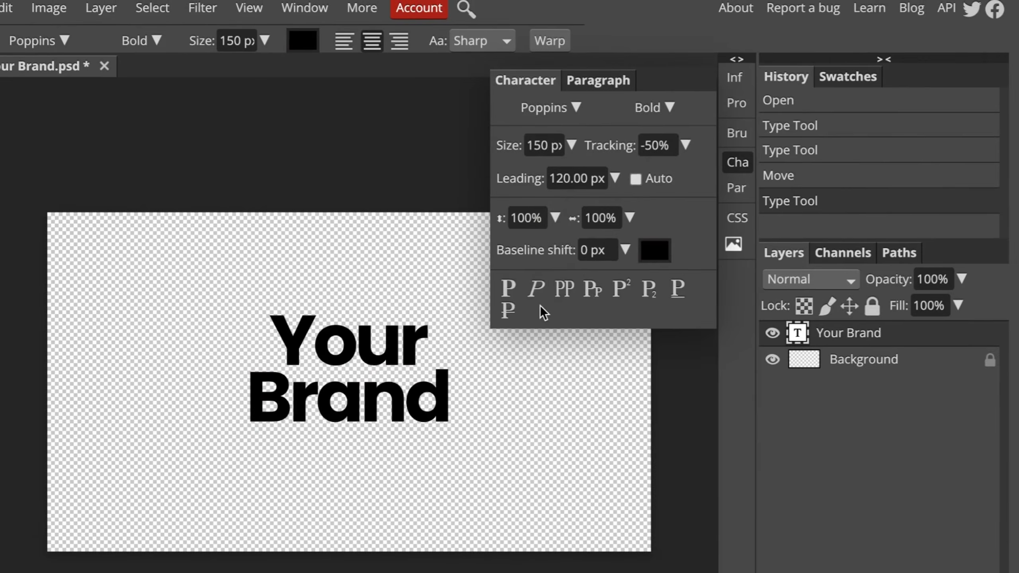
Step: Try the italic character style on the text and switch it off again
click(537, 287)
click(542, 287)
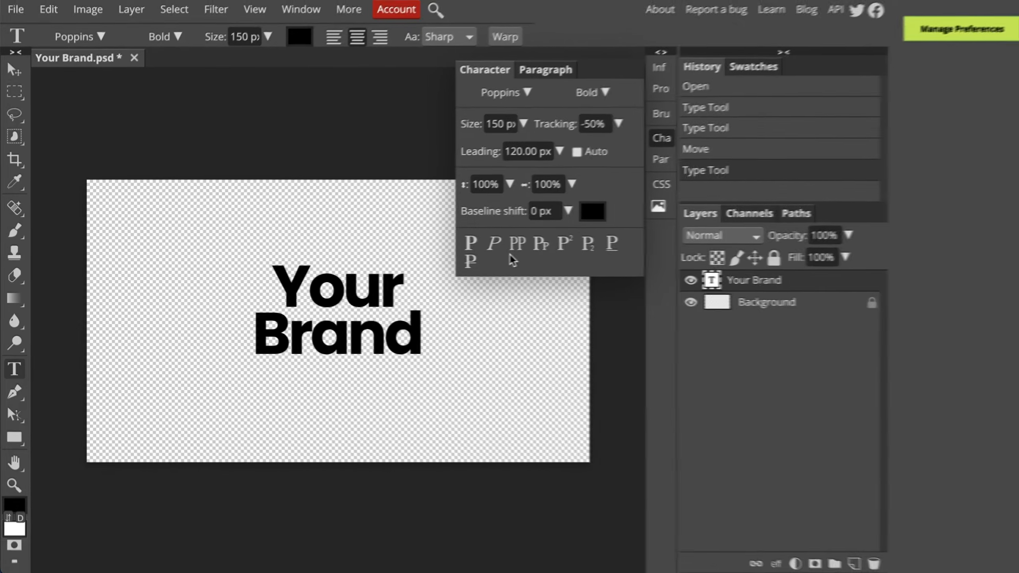
key(t)
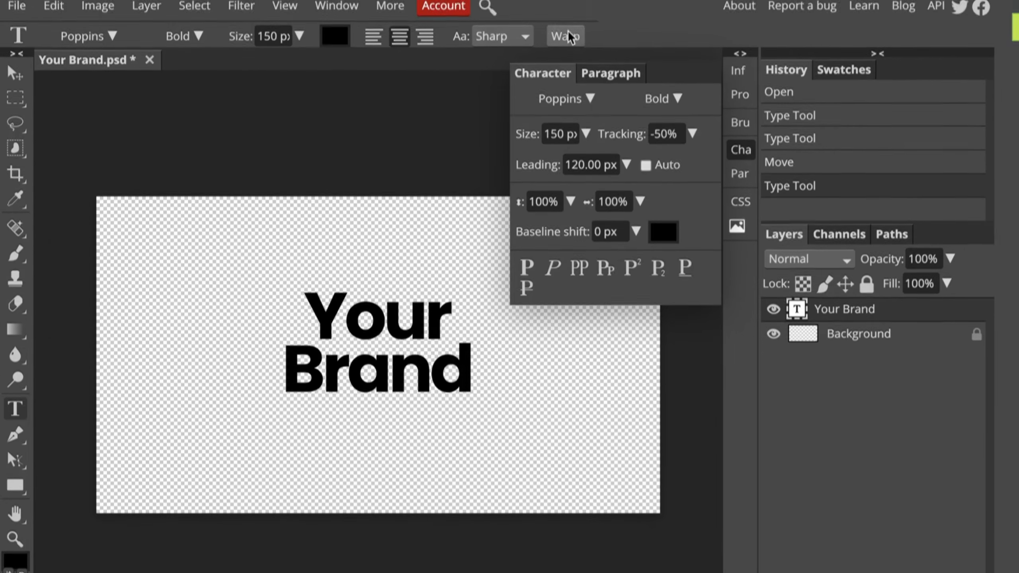
Step: Try an Arch warp on the "Your Brand" text with a bend of -18% and a vertical distortion of 5%
click(568, 7)
drag(263, 145, 651, 161)
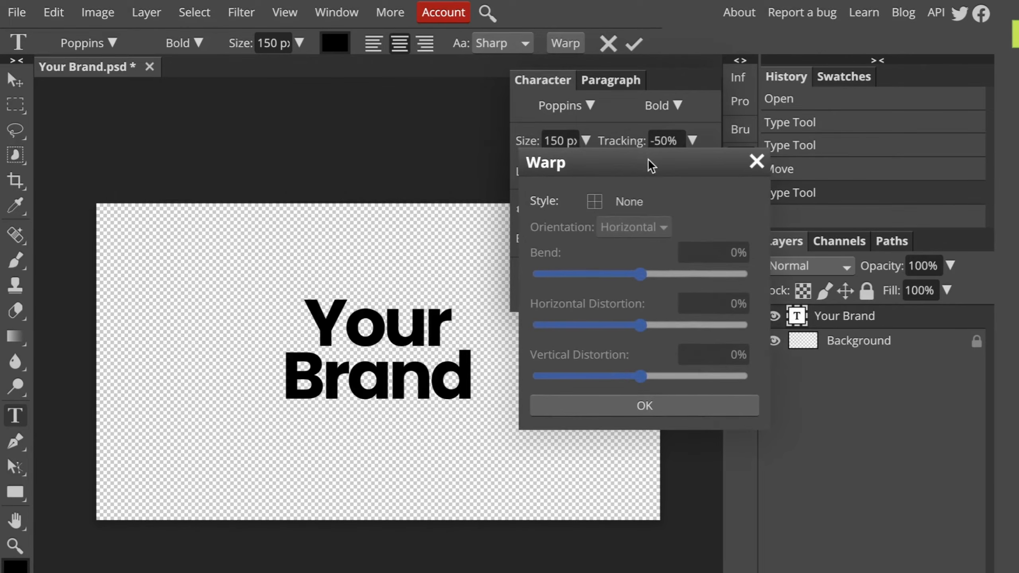
click(632, 199)
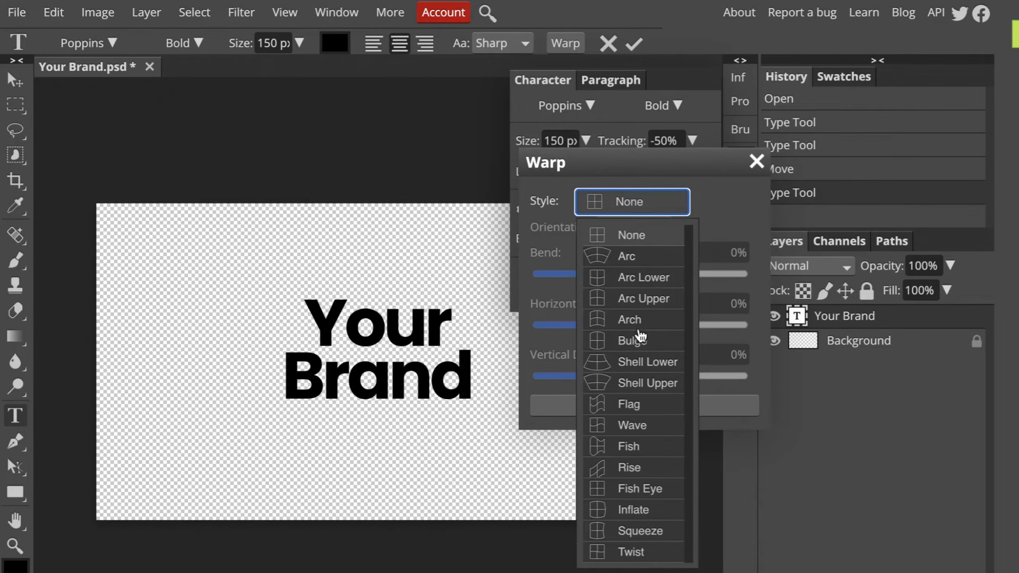
click(633, 323)
drag(696, 273, 621, 274)
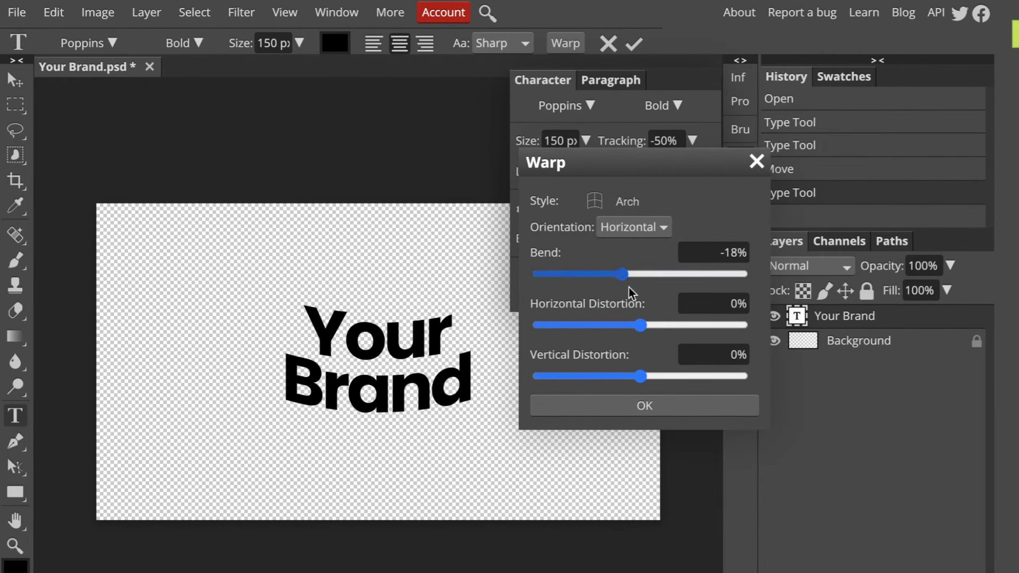
mouse_move(643, 376)
mouse_down()
mouse_move(664, 376)
mouse_move(615, 376)
mouse_move(647, 376)
mouse_up()
Step: Switch the text's warp style to Flag with a bend of -12% and apply it
click(605, 202)
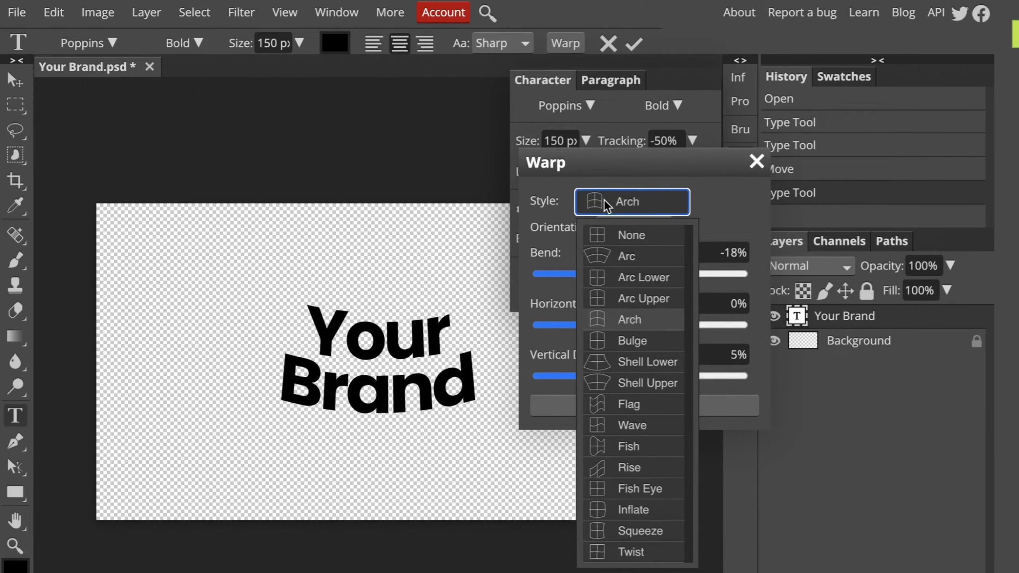
click(636, 408)
mouse_move(622, 275)
mouse_down()
mouse_move(614, 275)
mouse_move(640, 275)
mouse_move(628, 275)
mouse_up()
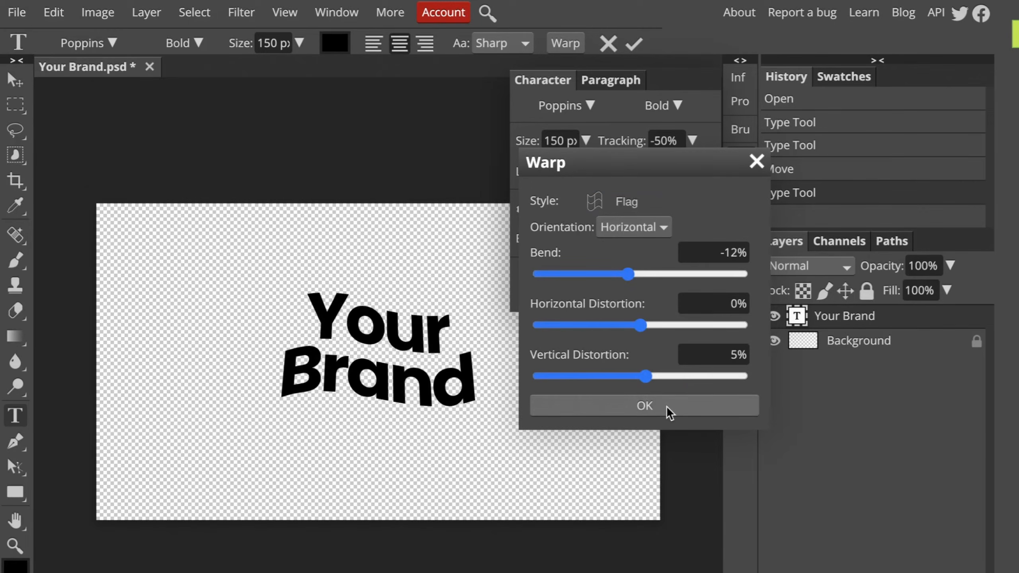
click(666, 406)
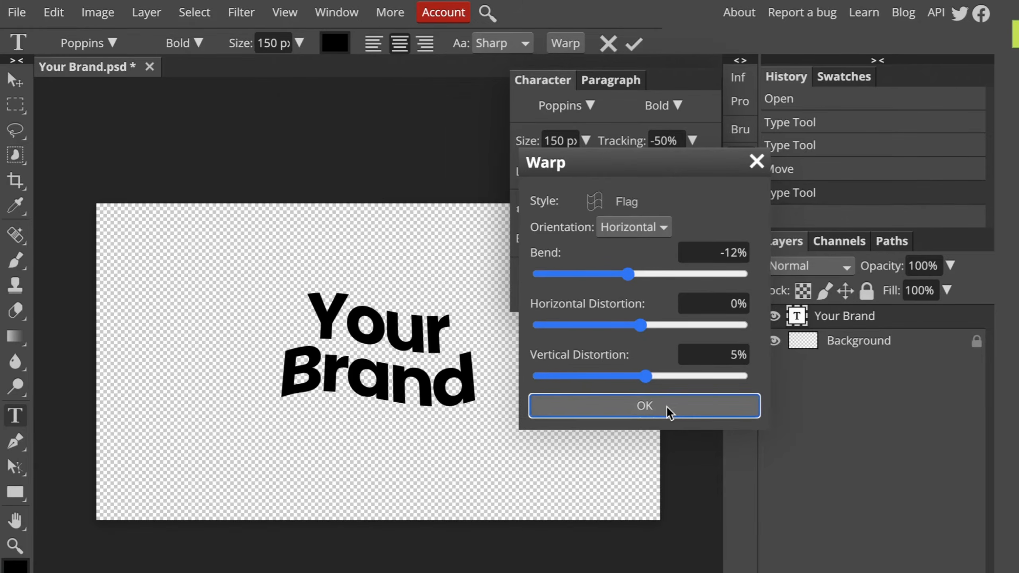
click(666, 406)
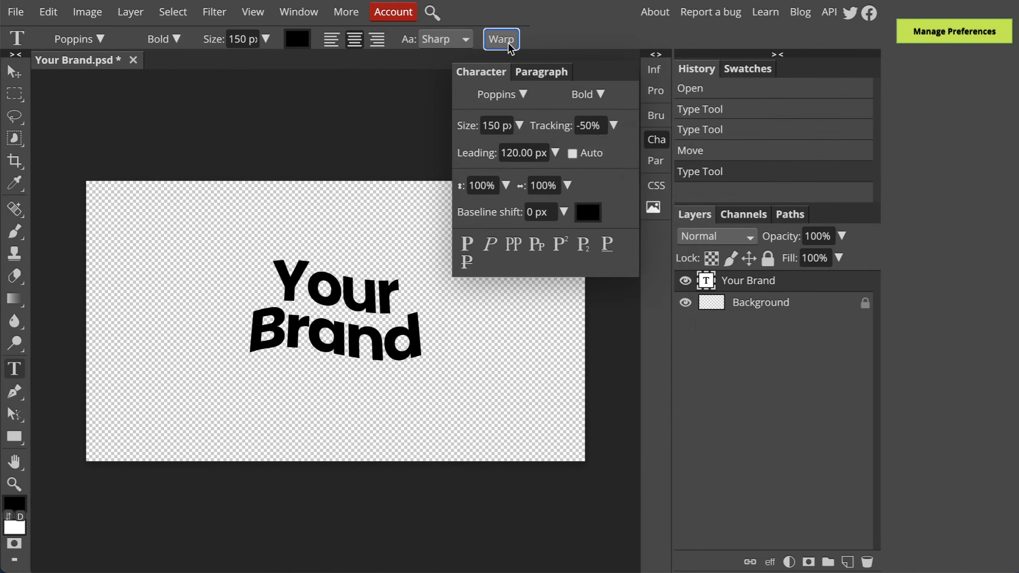
Step: Remove the warp from the "Your Brand" text by setting its warp style to None
click(501, 39)
click(533, 184)
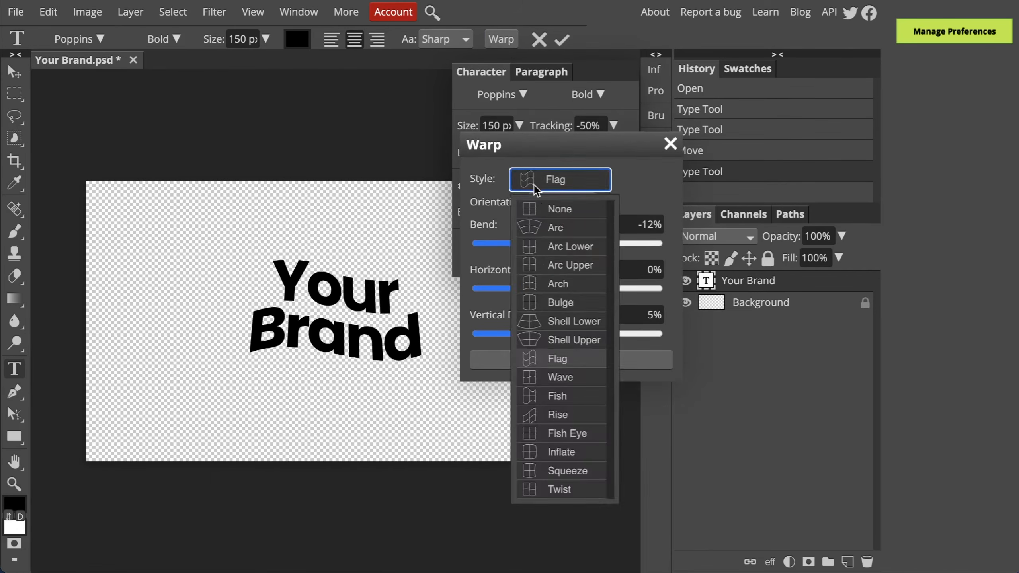
click(543, 205)
click(601, 363)
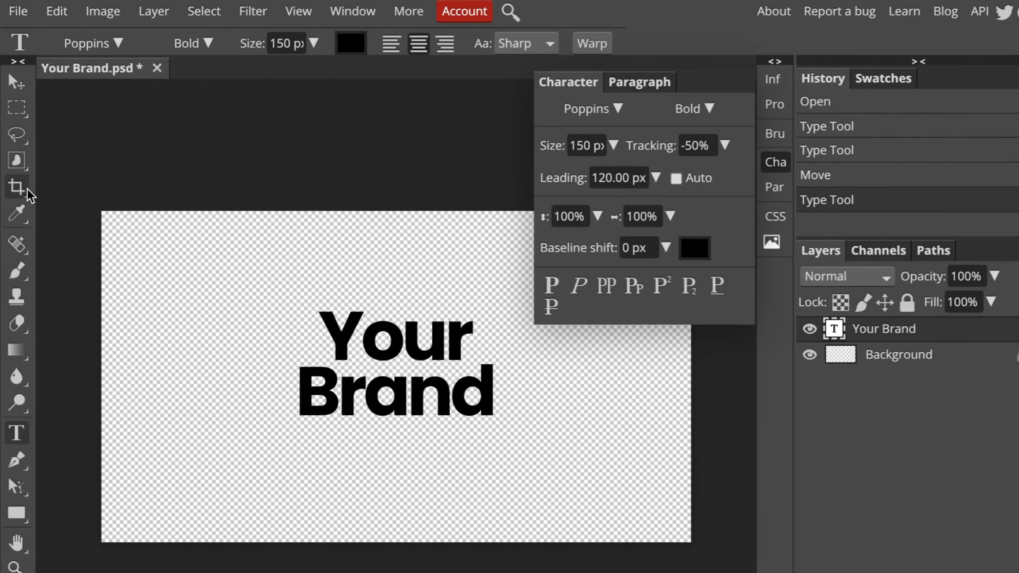
Step: Crop the canvas tightly around the two lines of "Your Brand" text, leaving only a thin margin on each side
click(27, 187)
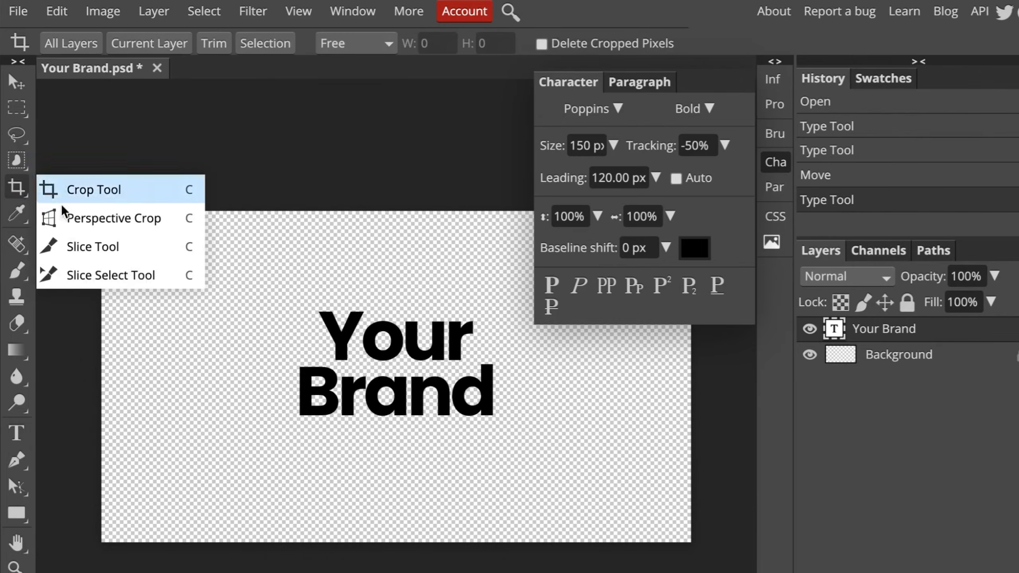
drag(276, 293, 509, 431)
drag(509, 361, 497, 361)
drag(278, 362, 296, 363)
drag(396, 293, 396, 308)
drag(396, 431, 396, 421)
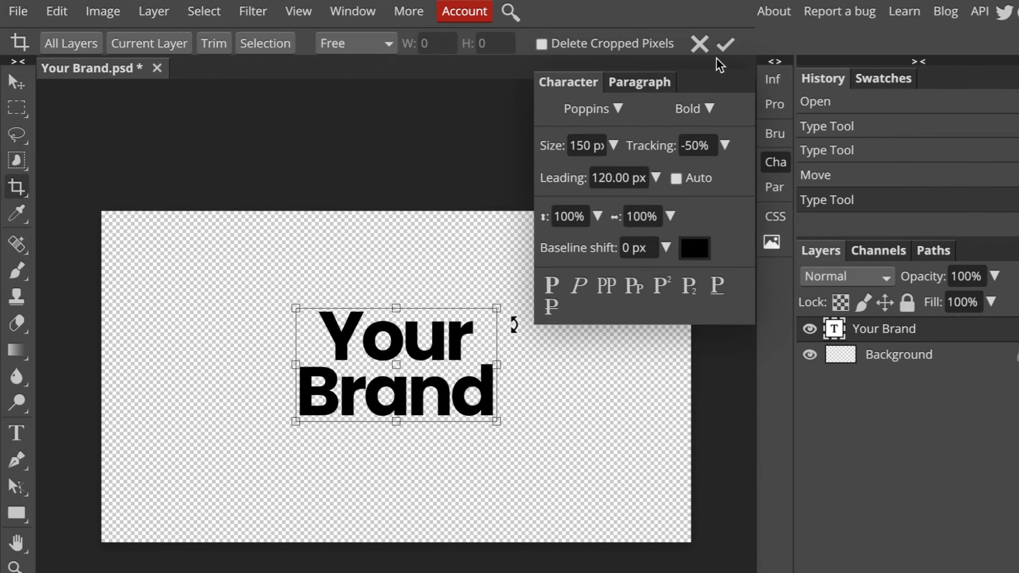
click(725, 44)
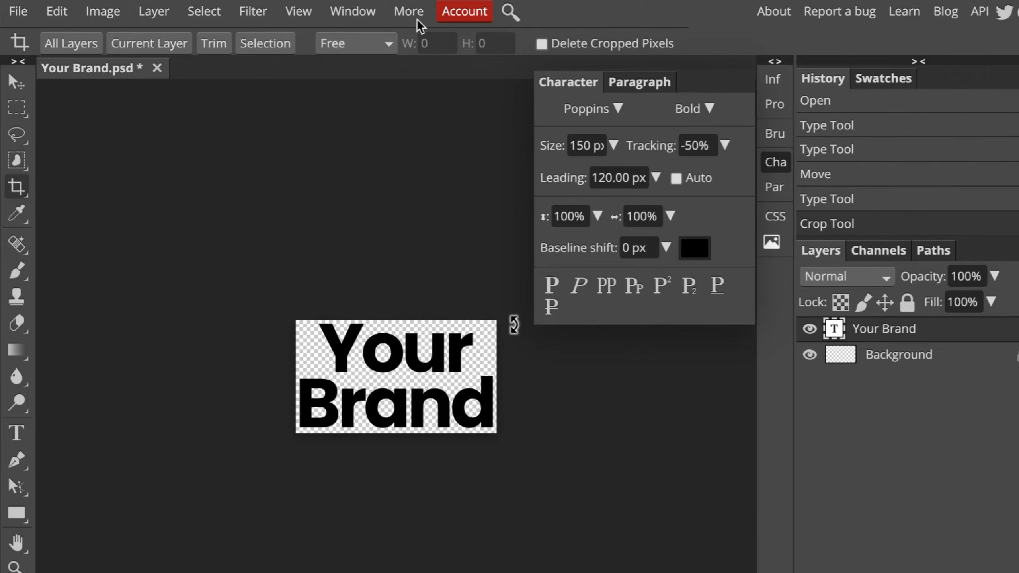
Step: Resize the image to a width of 3000 px with the proportions linked and resampling on
click(119, 15)
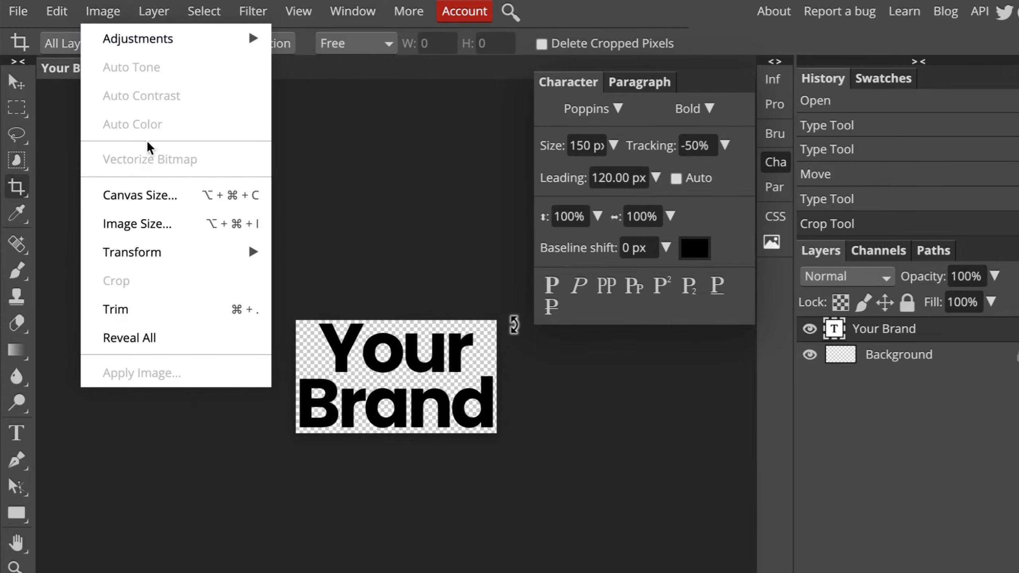
click(156, 223)
double_click(223, 191)
text(3000)
click(347, 191)
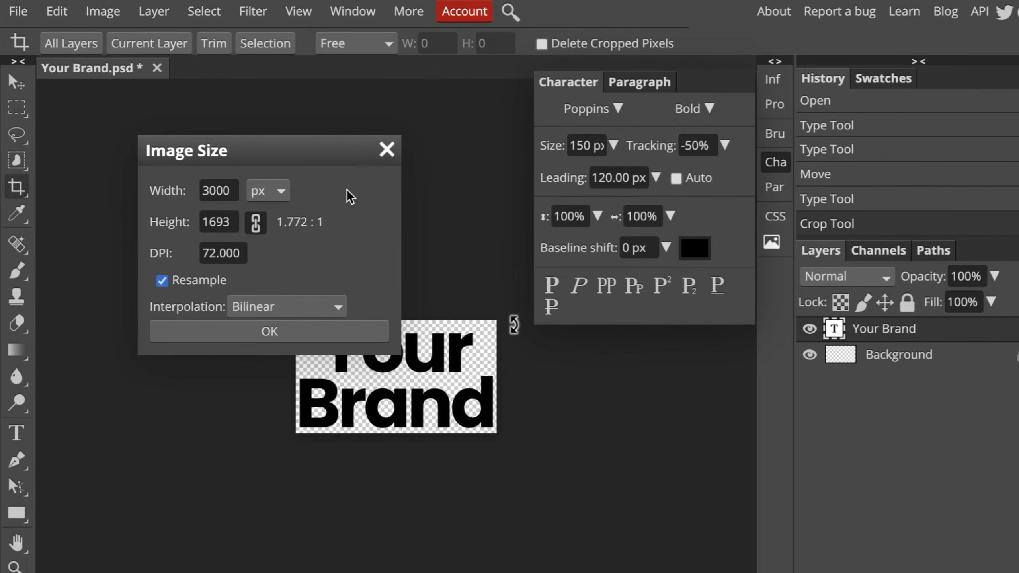
click(332, 331)
key(super+0)
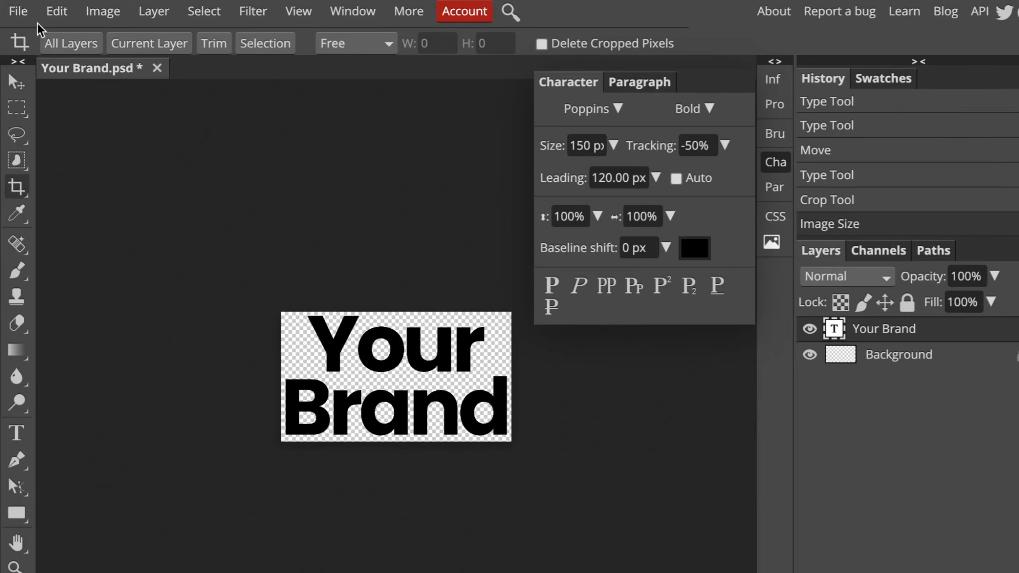
Step: Export the cropped design as a PNG at 100% quality and save the file
click(18, 11)
mouse_move(116, 255)
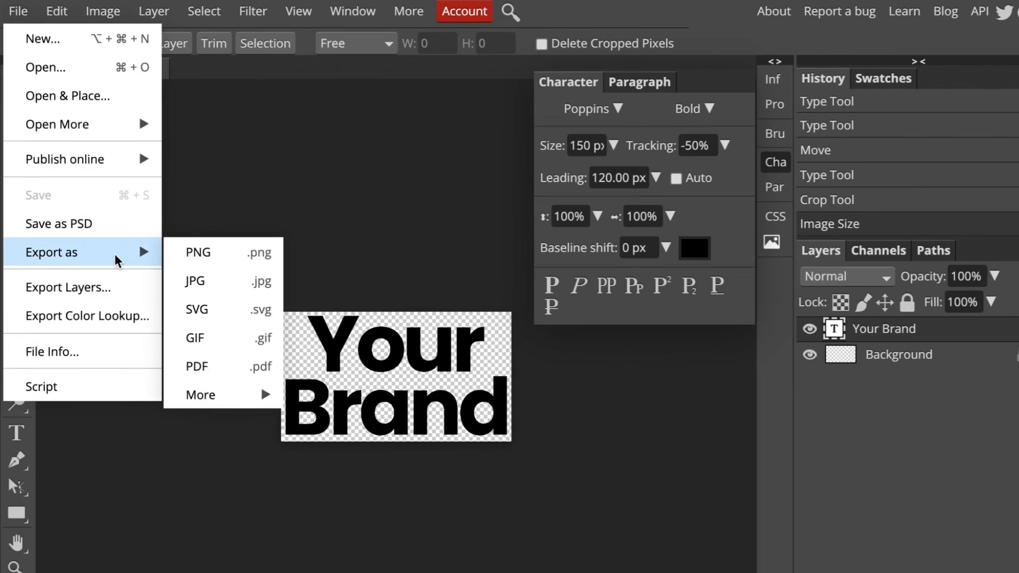
click(236, 251)
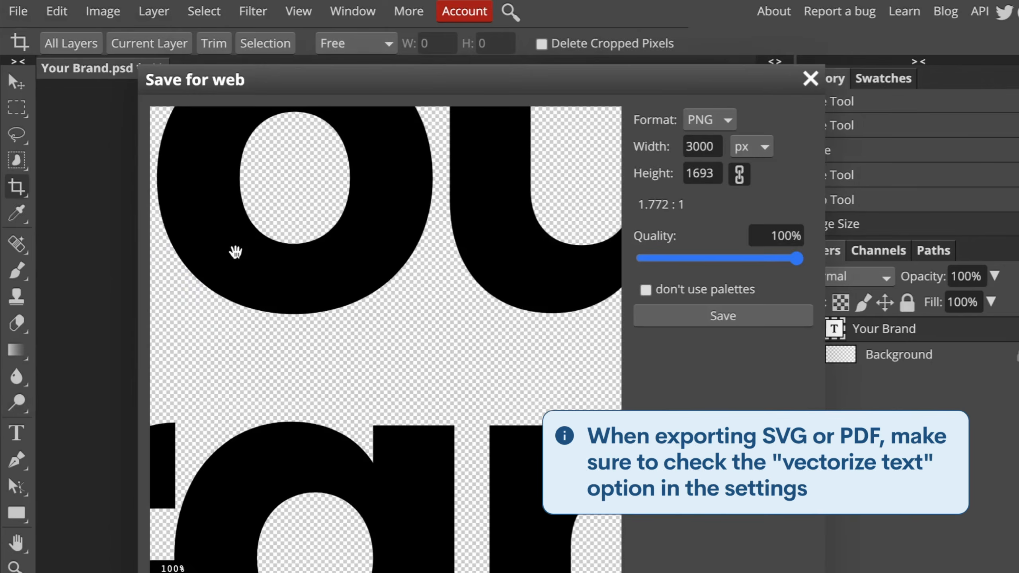
click(725, 322)
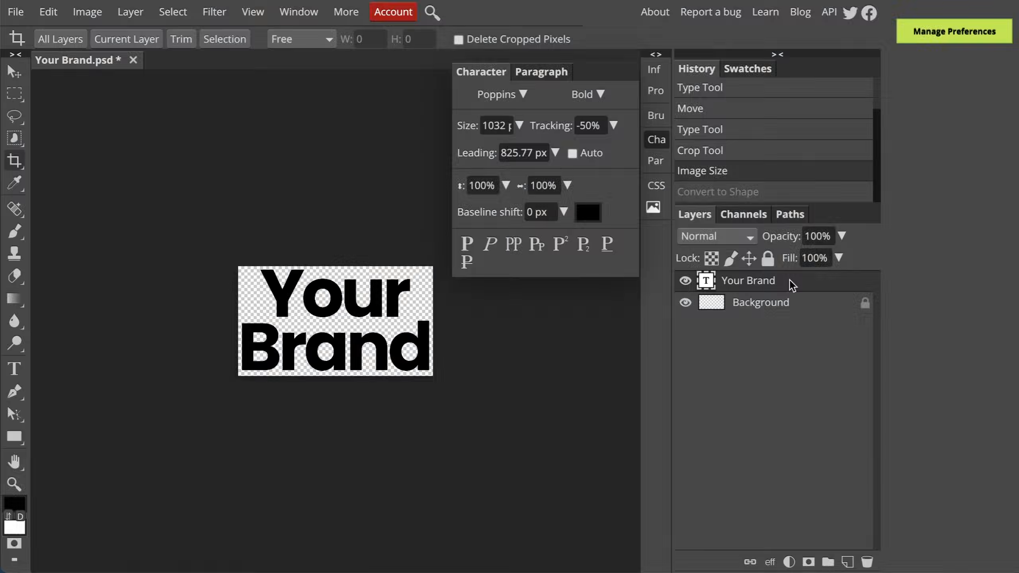
Step: Convert the "Your Brand" text layer to a shape
right_click(787, 280)
click(818, 358)
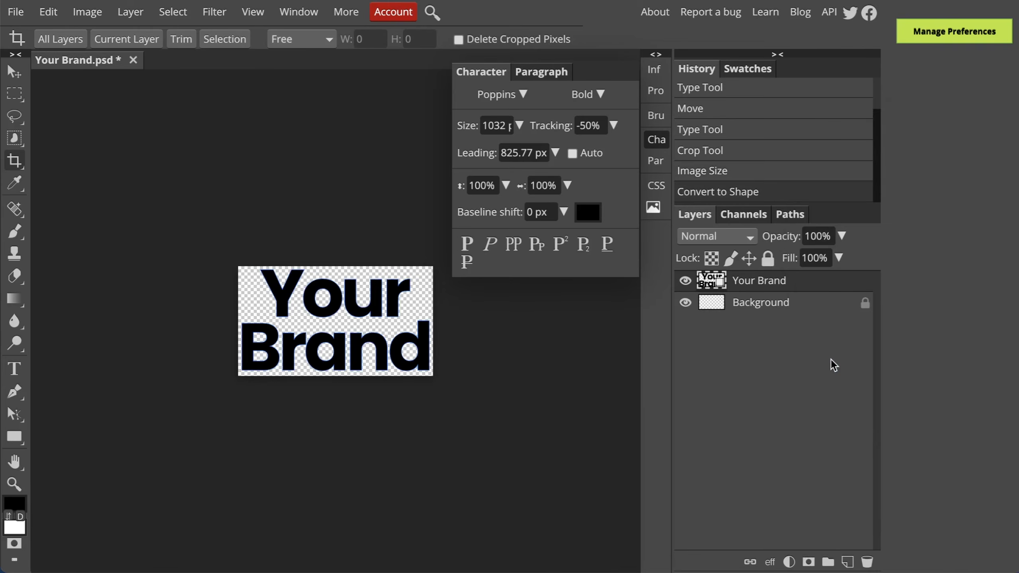